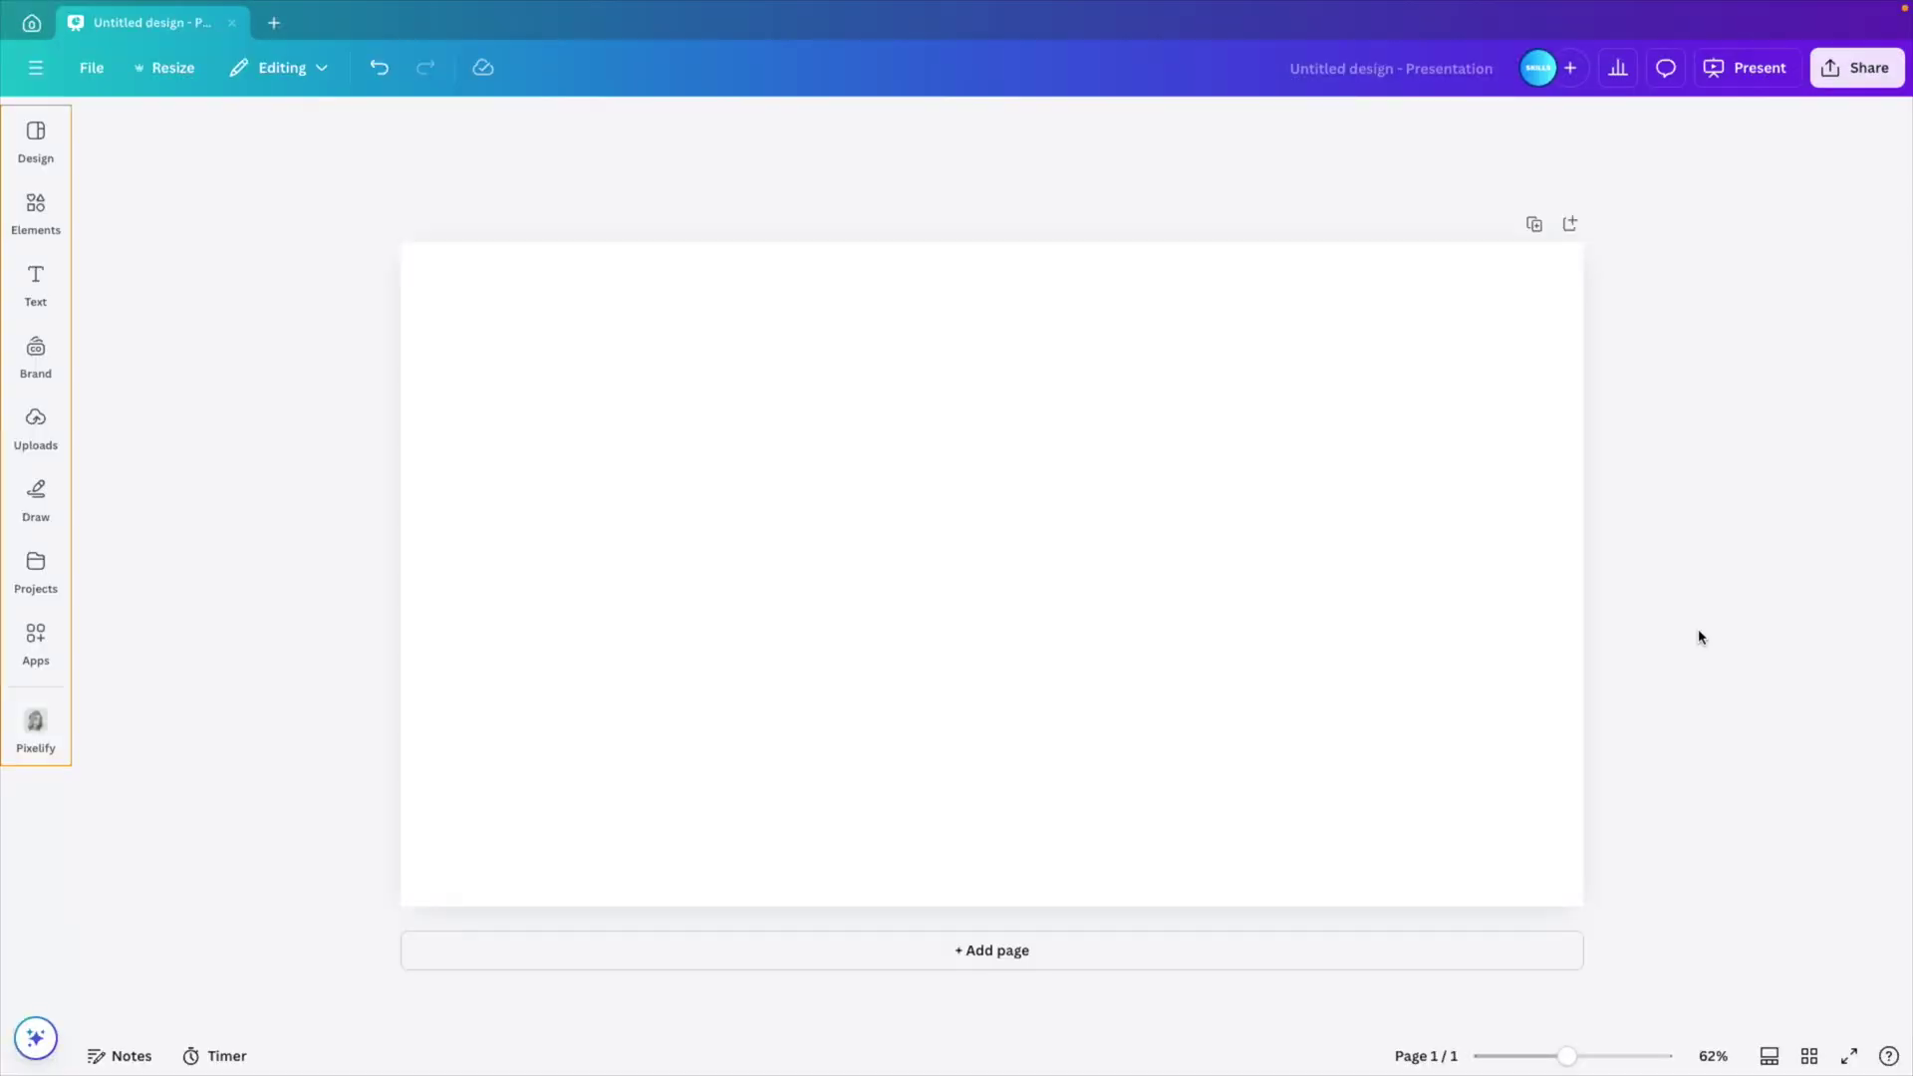
Start on the blank, untitled presentation page, ready to open Elements
click(1657, 585)
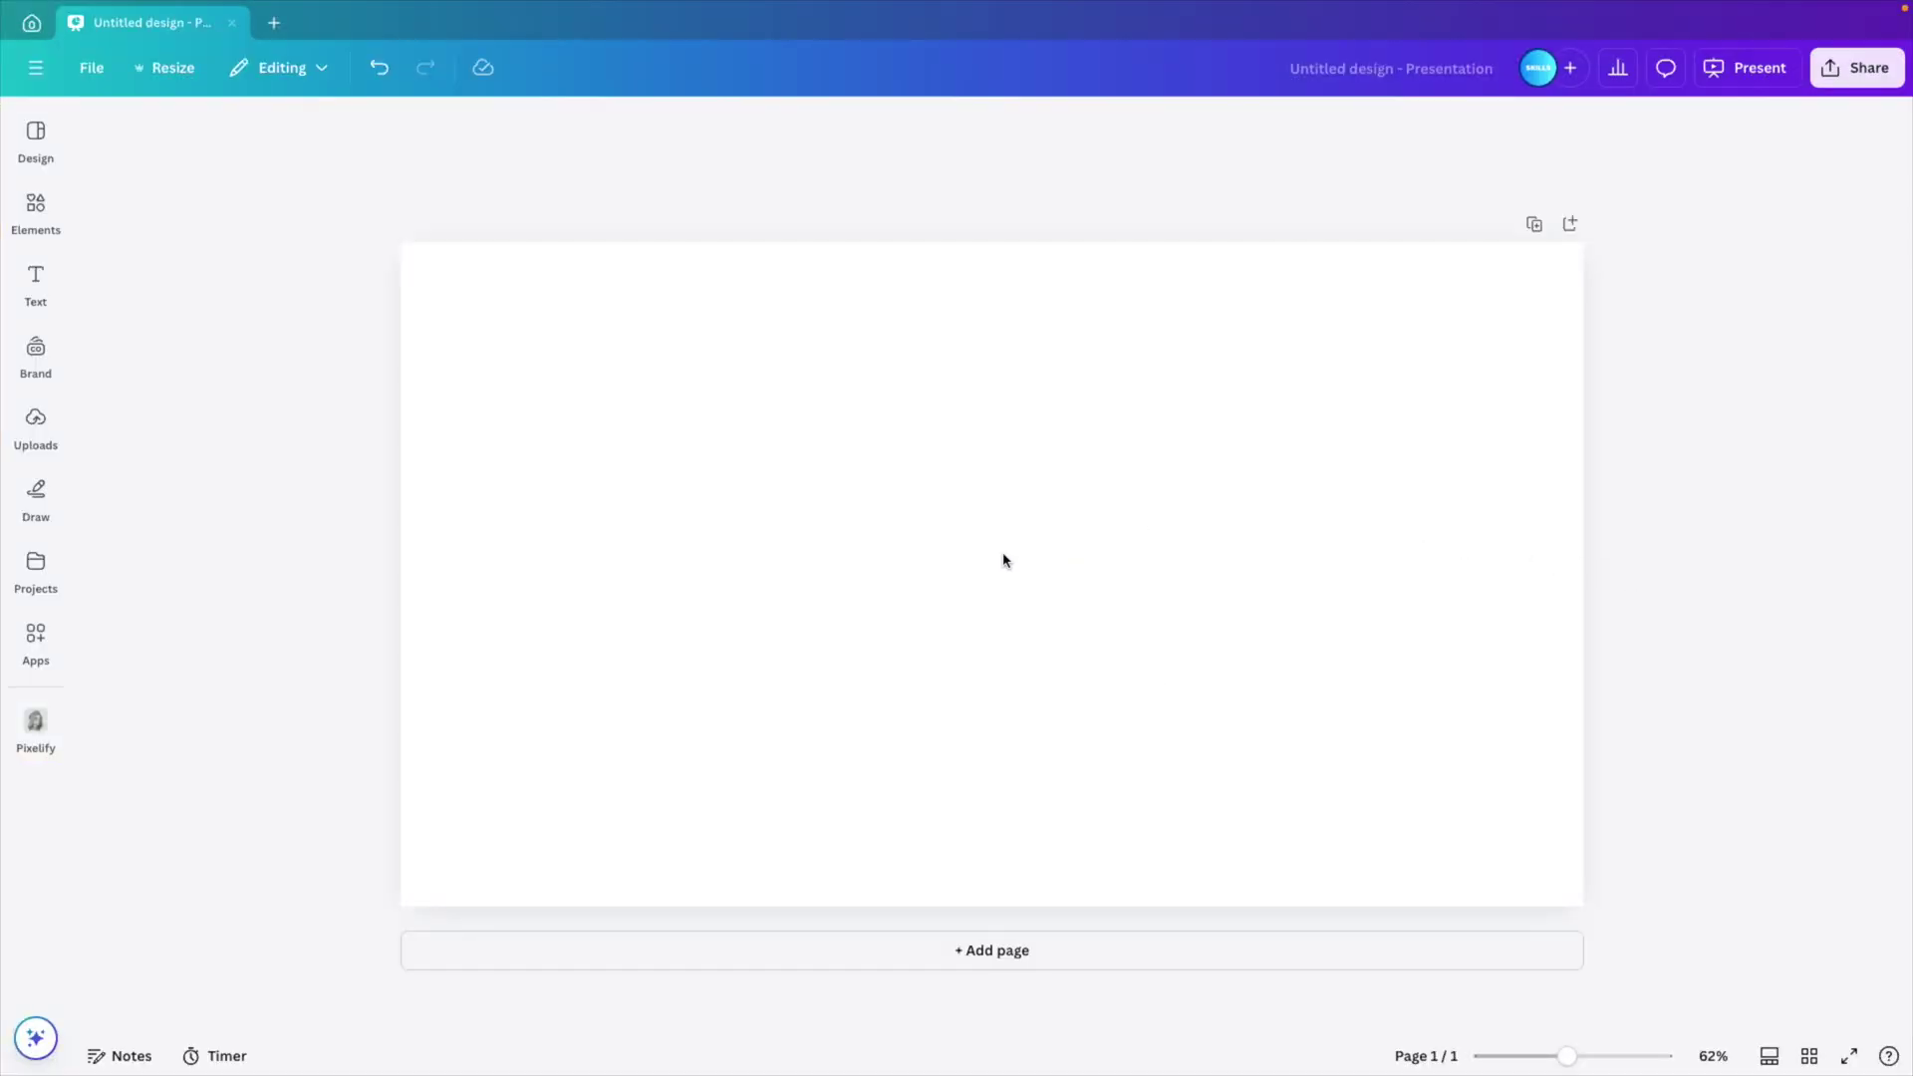
Search Elements for 'frog' and filter the results to Graphics
click(34, 206)
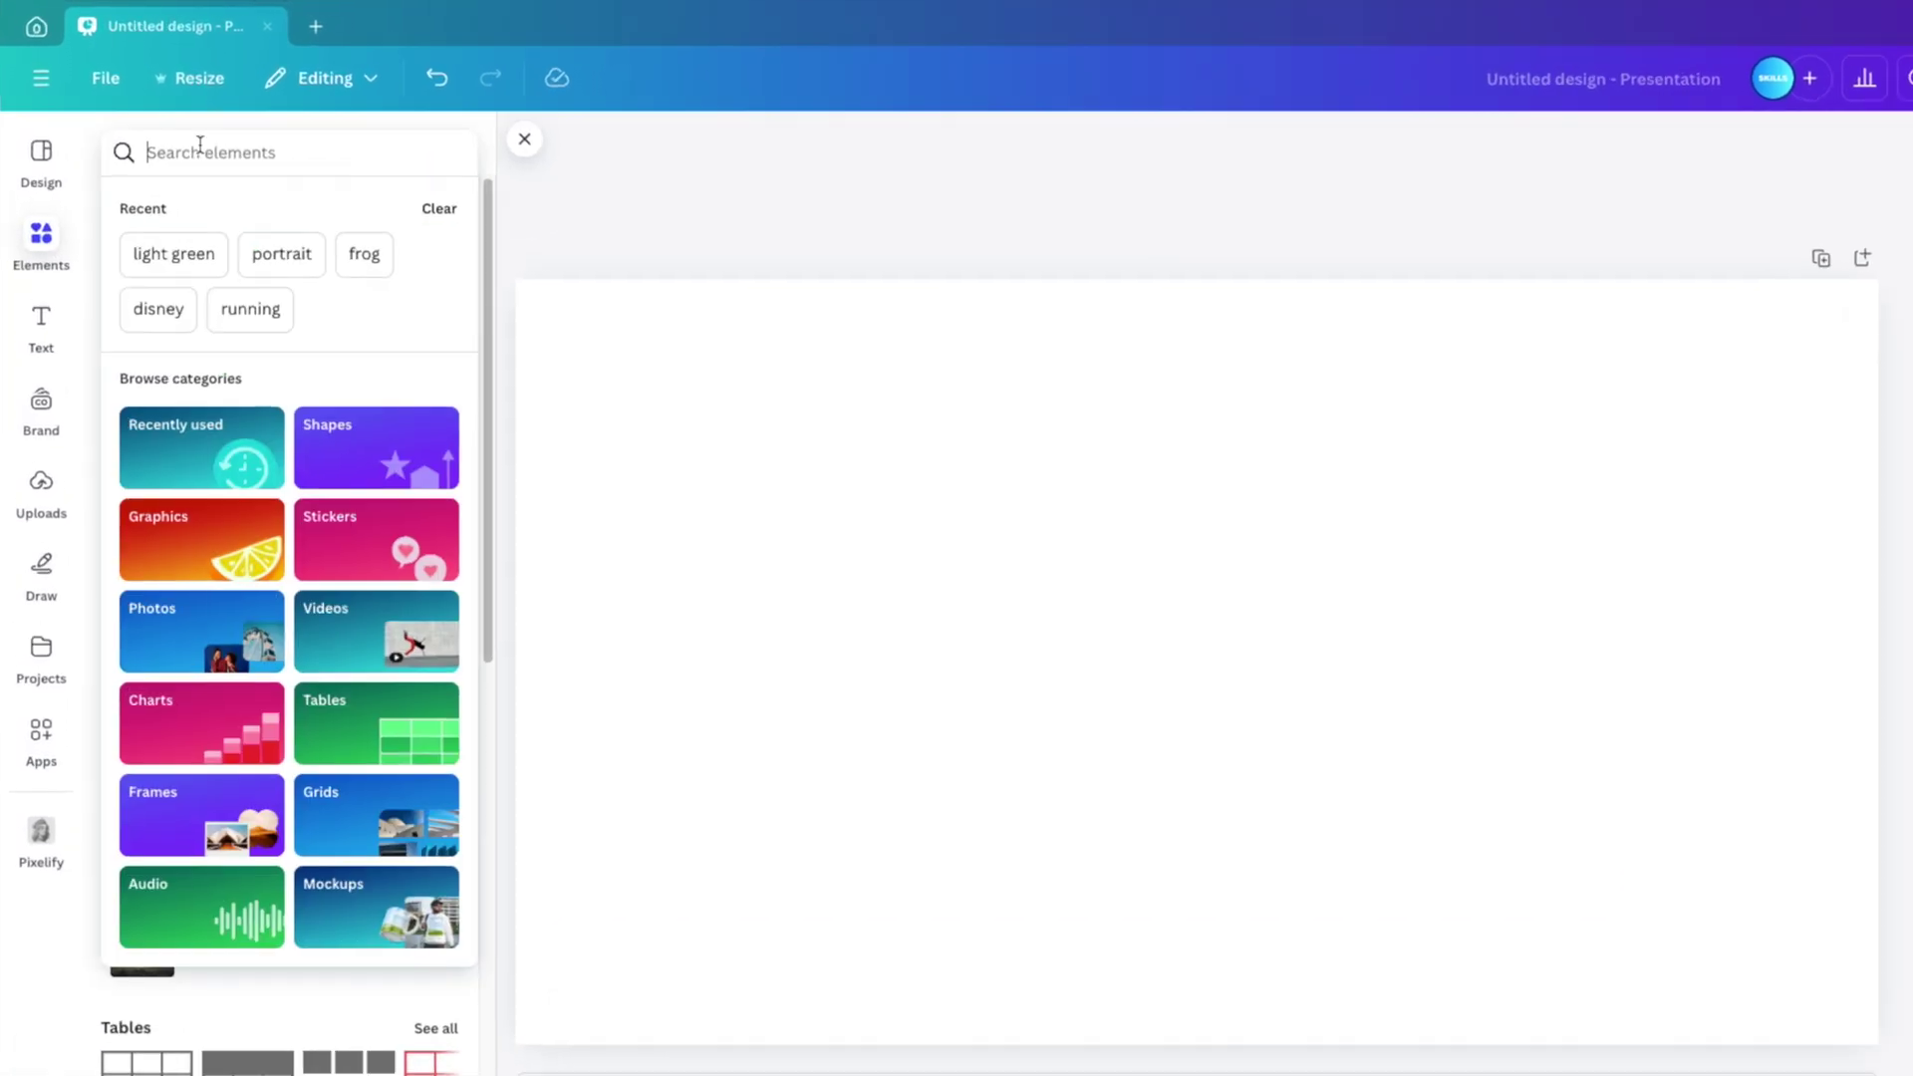
click(253, 191)
text(frog)
key(Return)
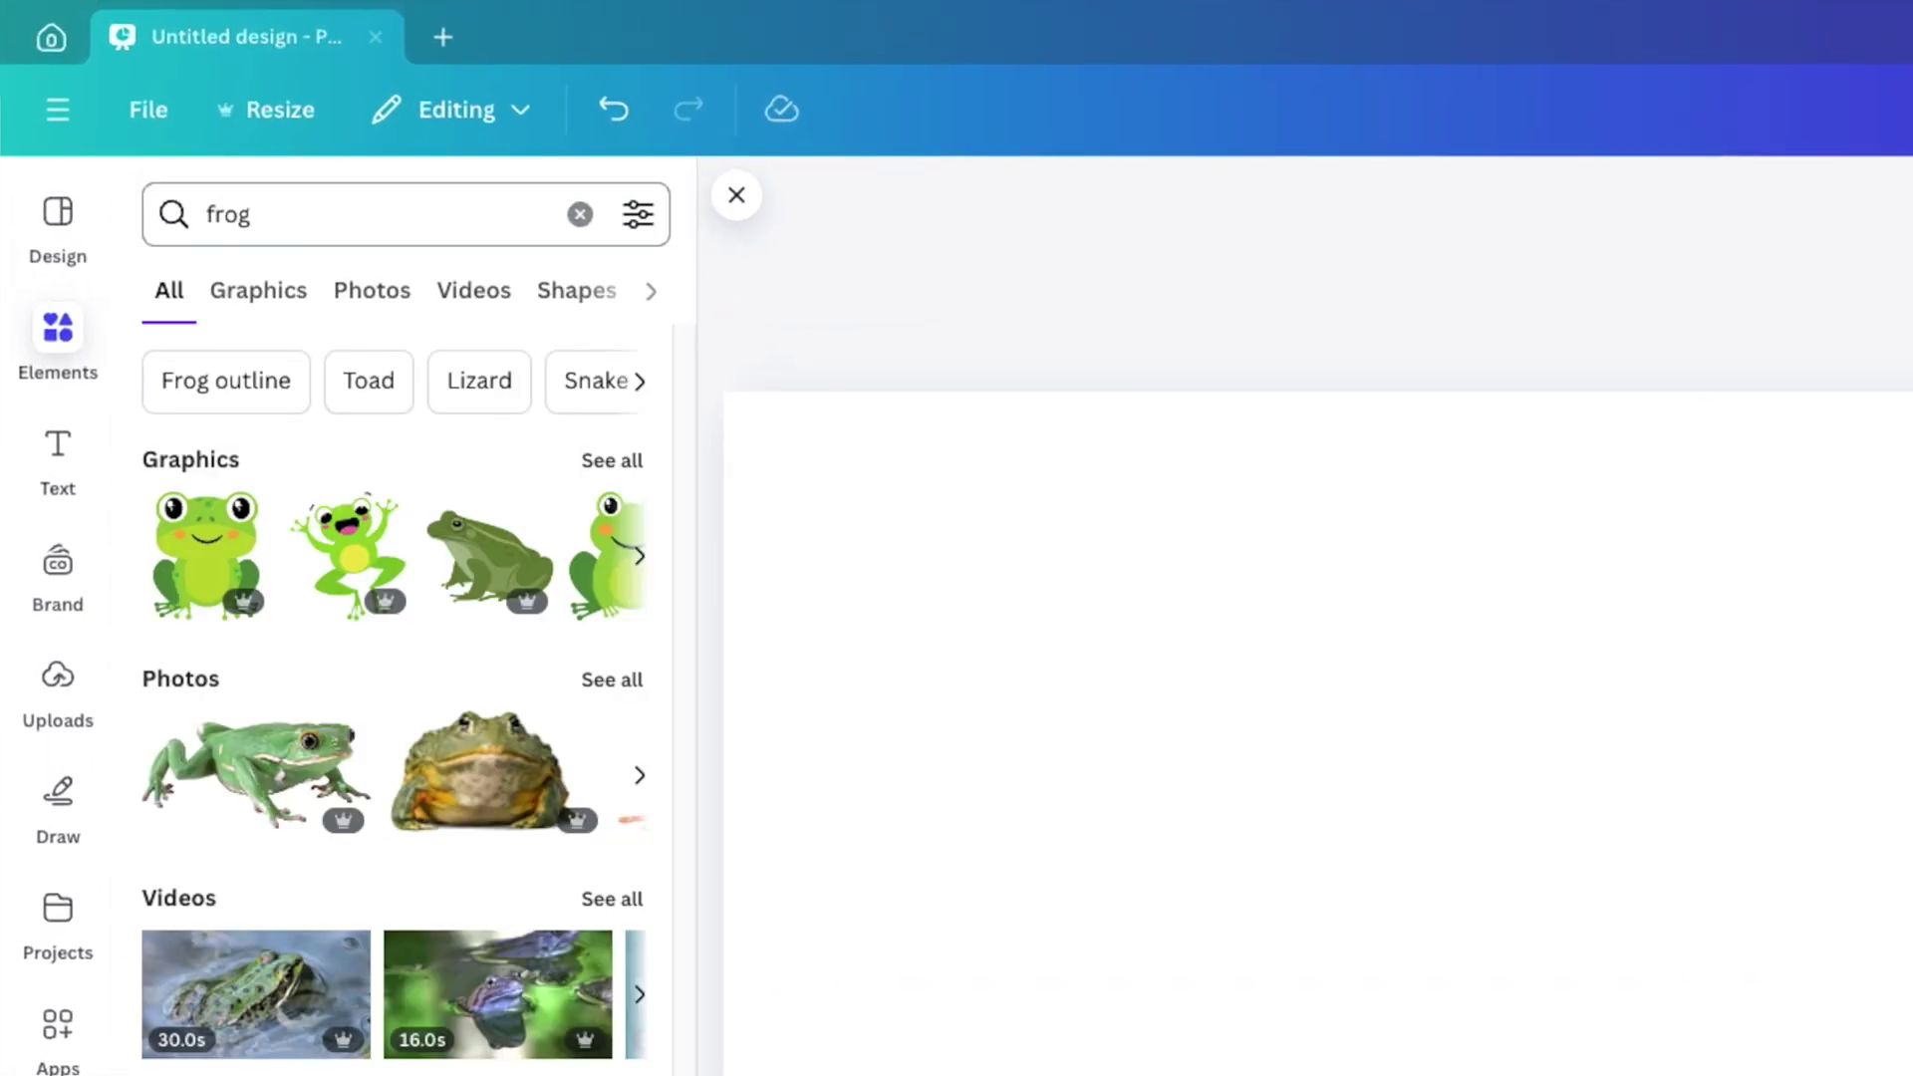
click(612, 461)
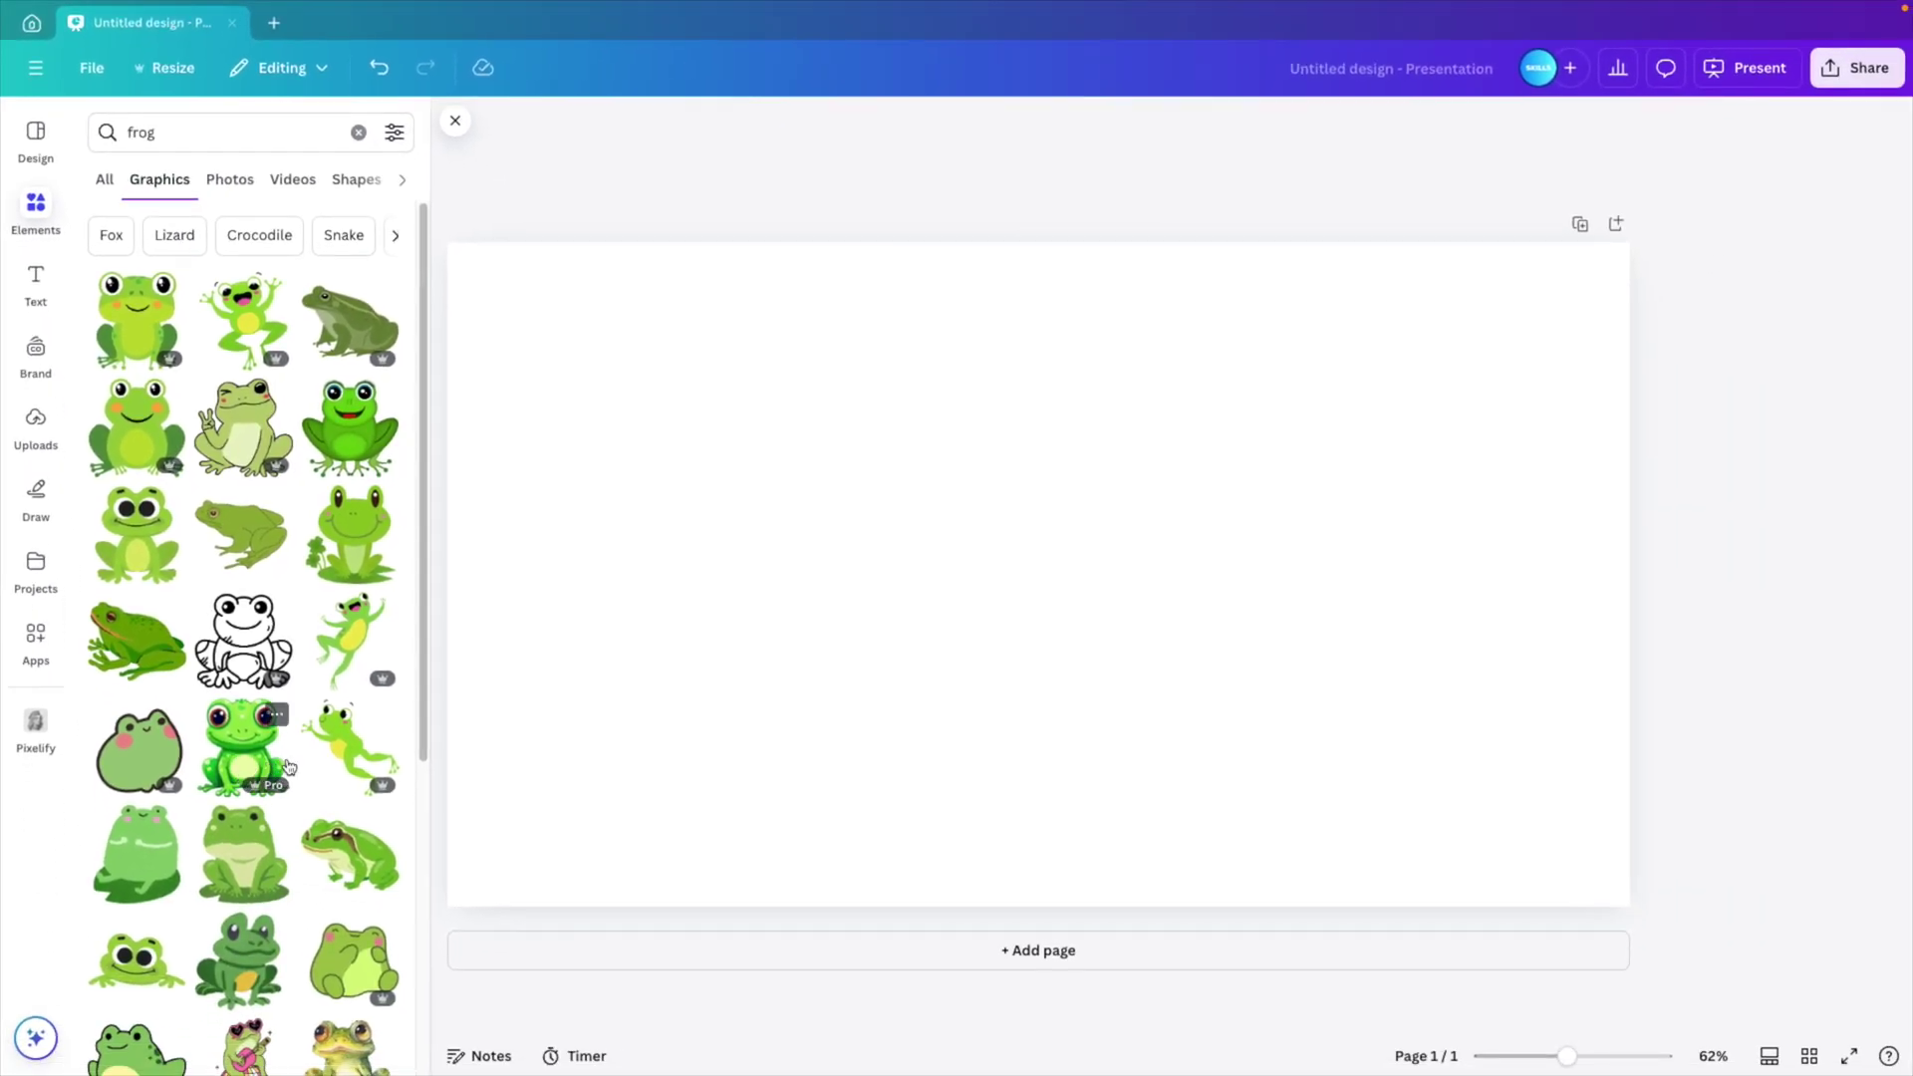
Add the big-eyed green frog, shrink it left, and duplicate it on the right
click(251, 760)
mouse_move(1054, 598)
mouse_down()
mouse_move(804, 577)
mouse_move(1292, 607)
mouse_up()
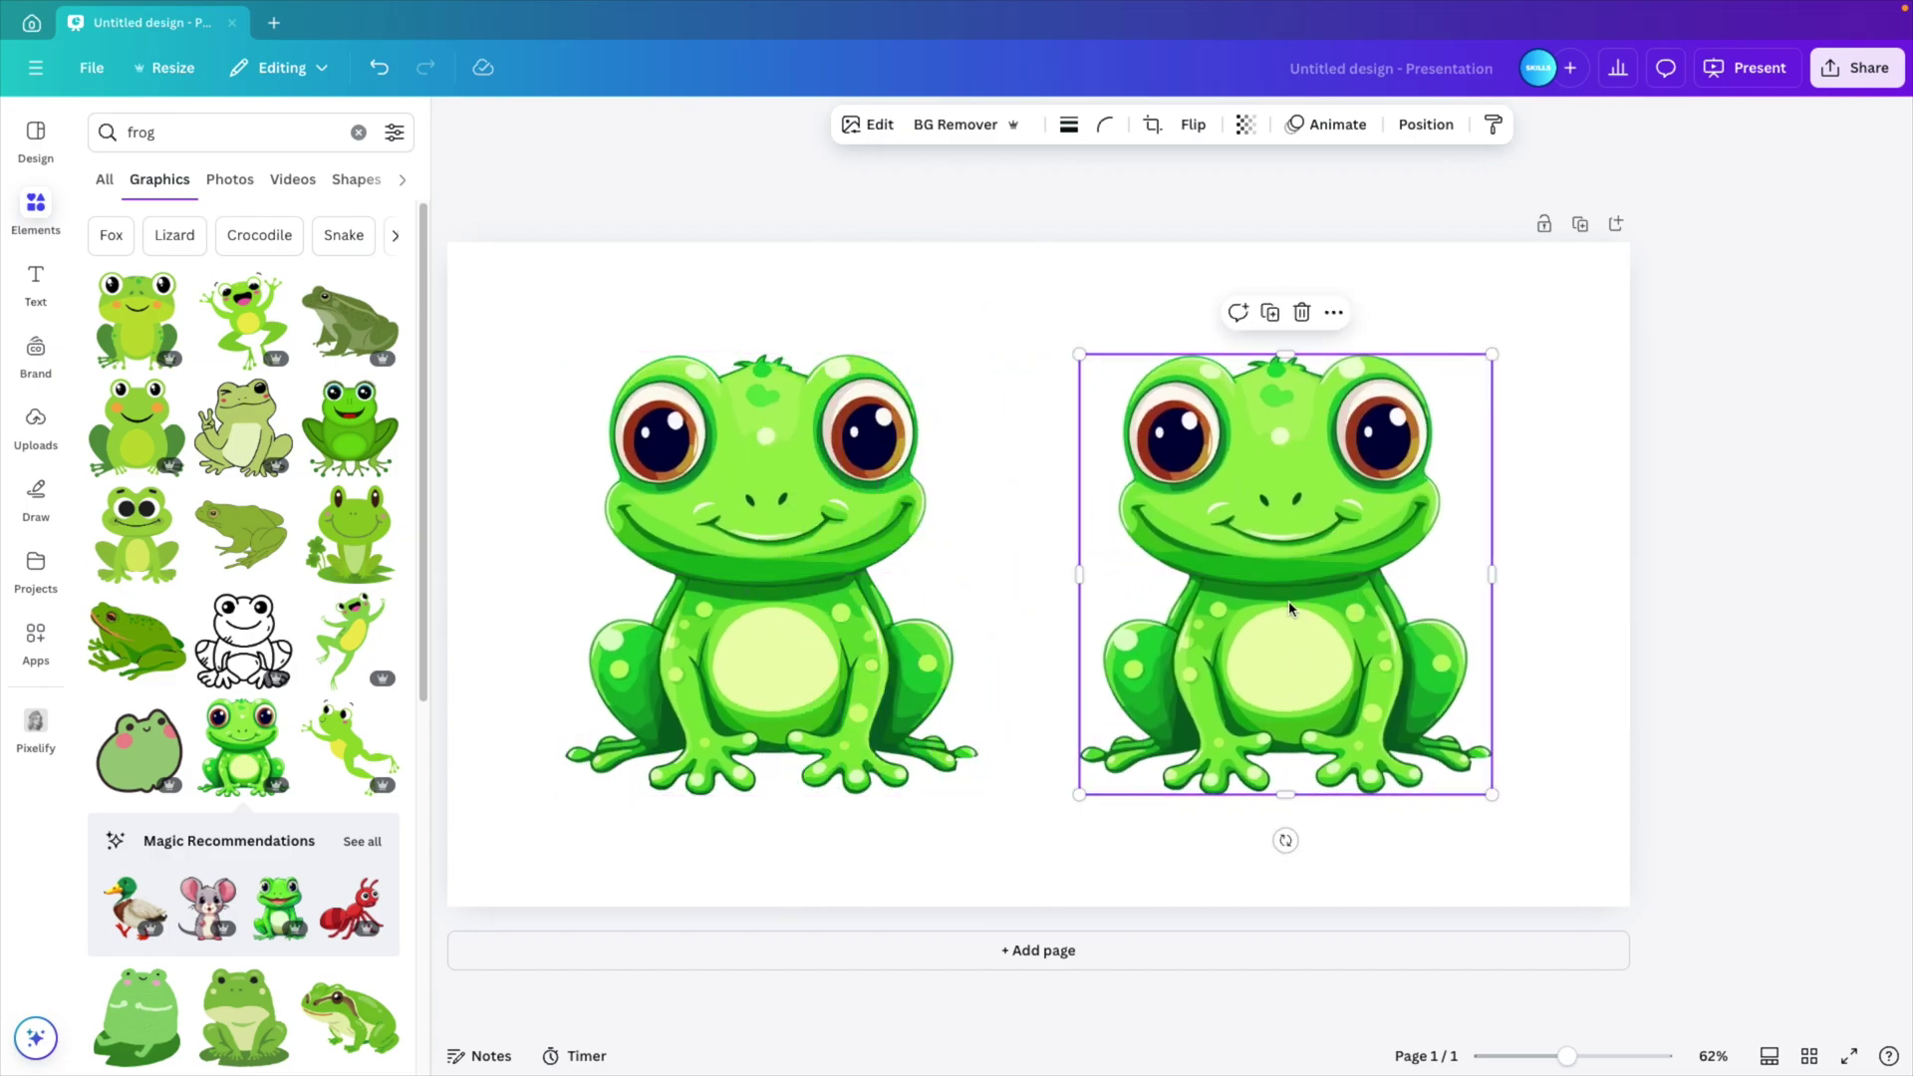
click(1555, 483)
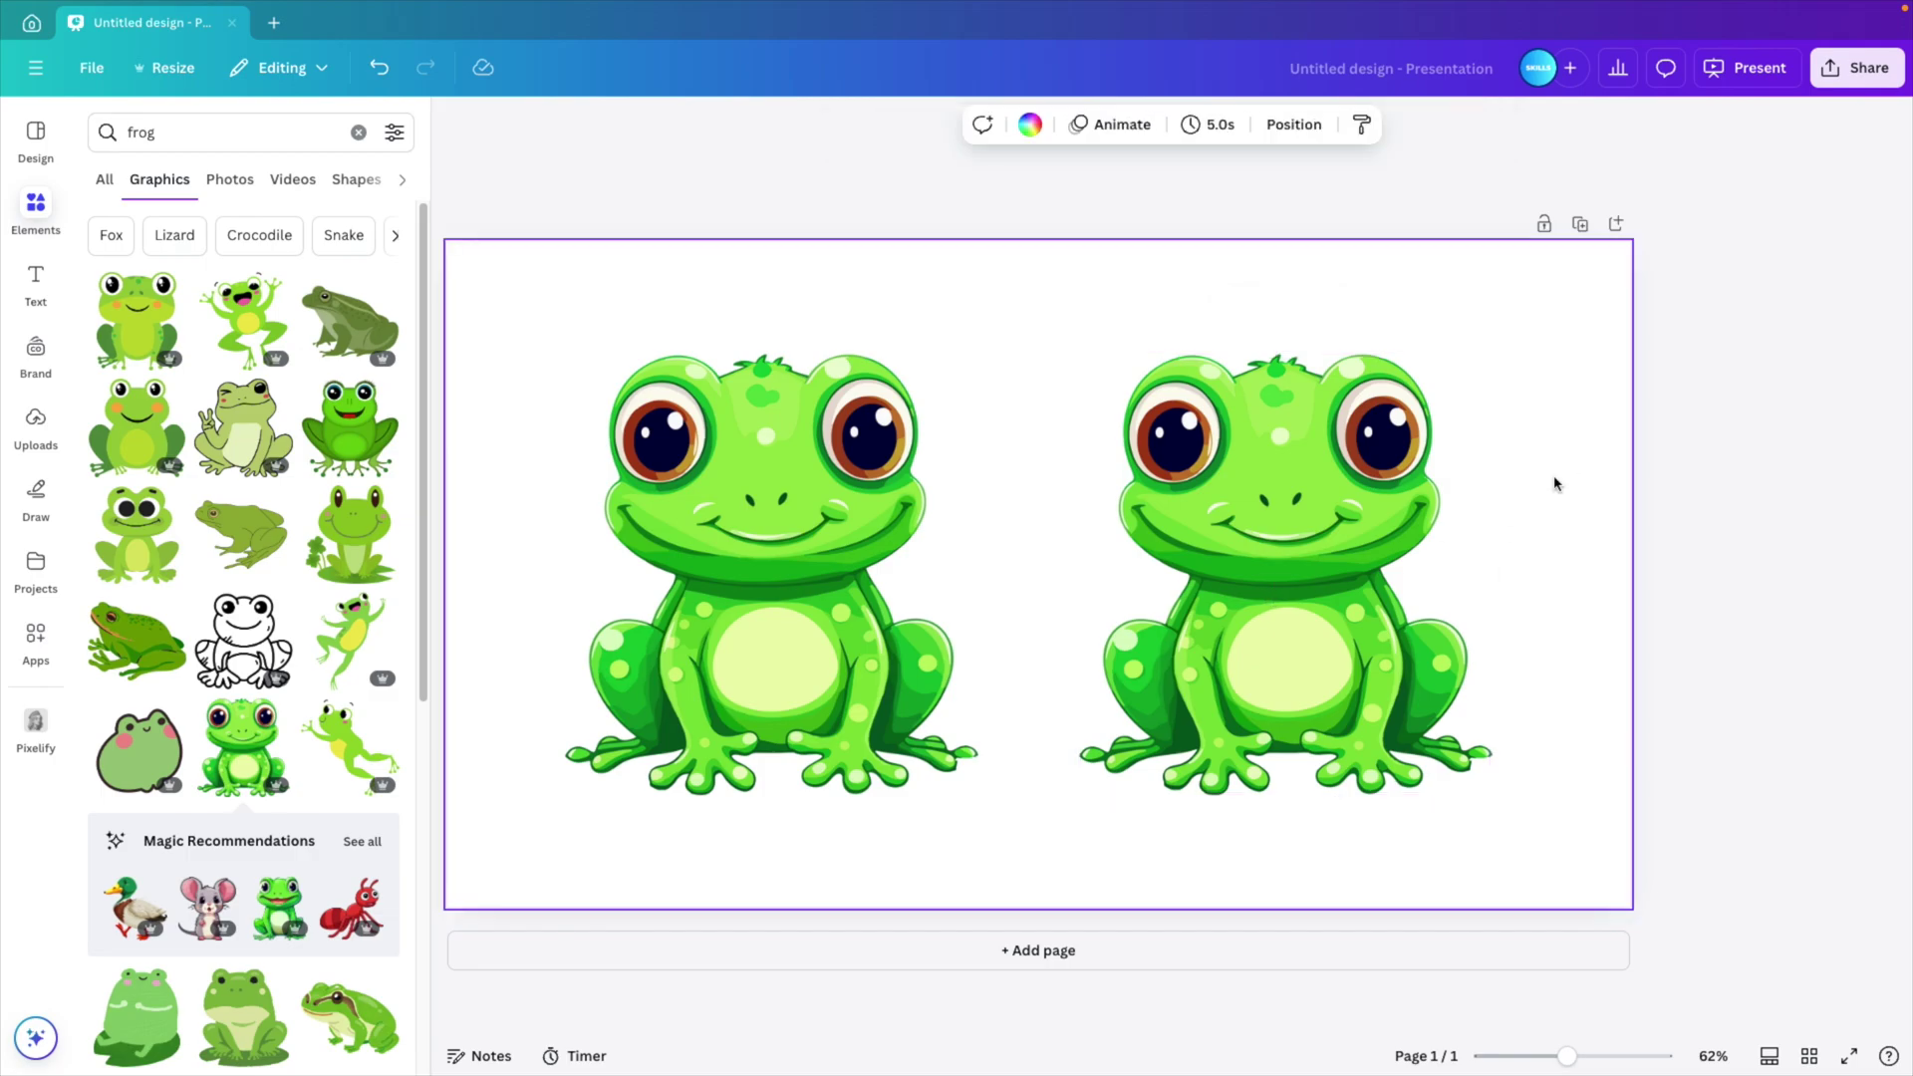
Search Apps for 'pixel' and launch Pixelify
click(37, 639)
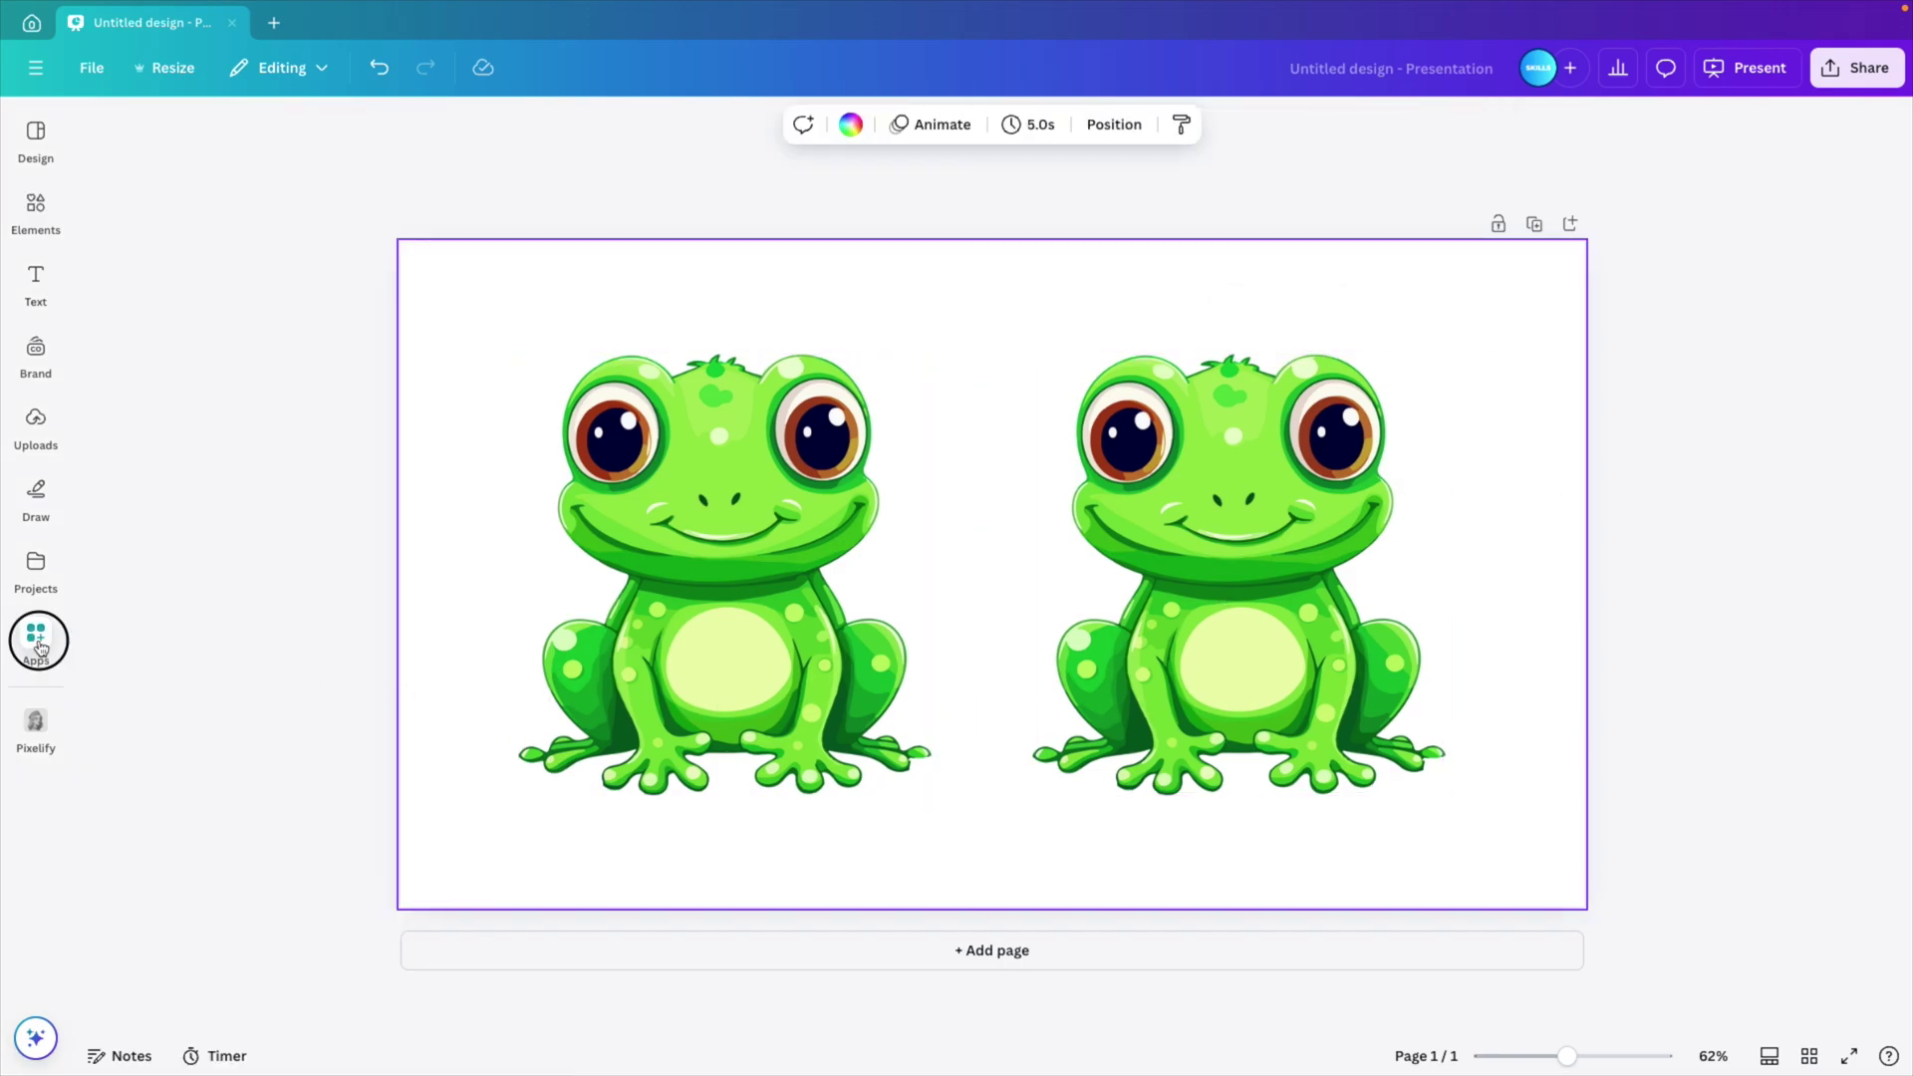
text(pixe)
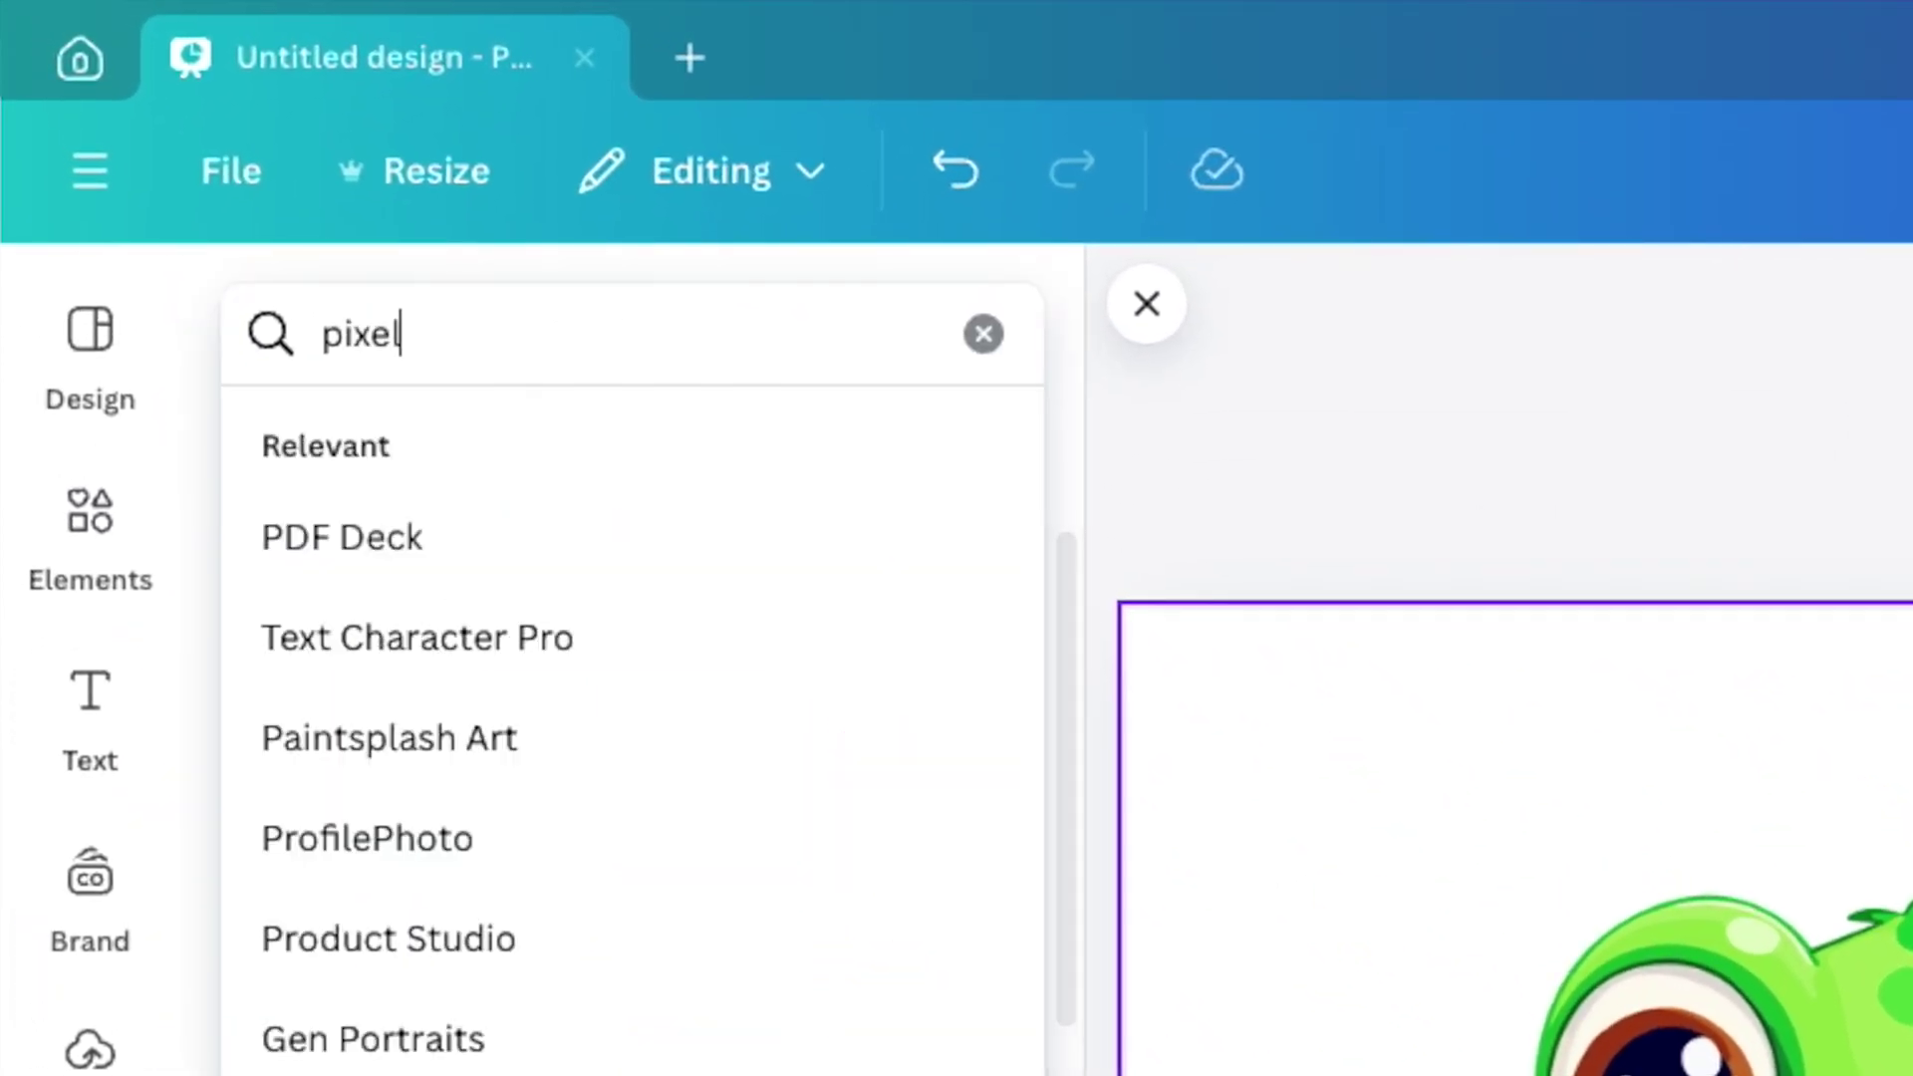
text(l)
key(Return)
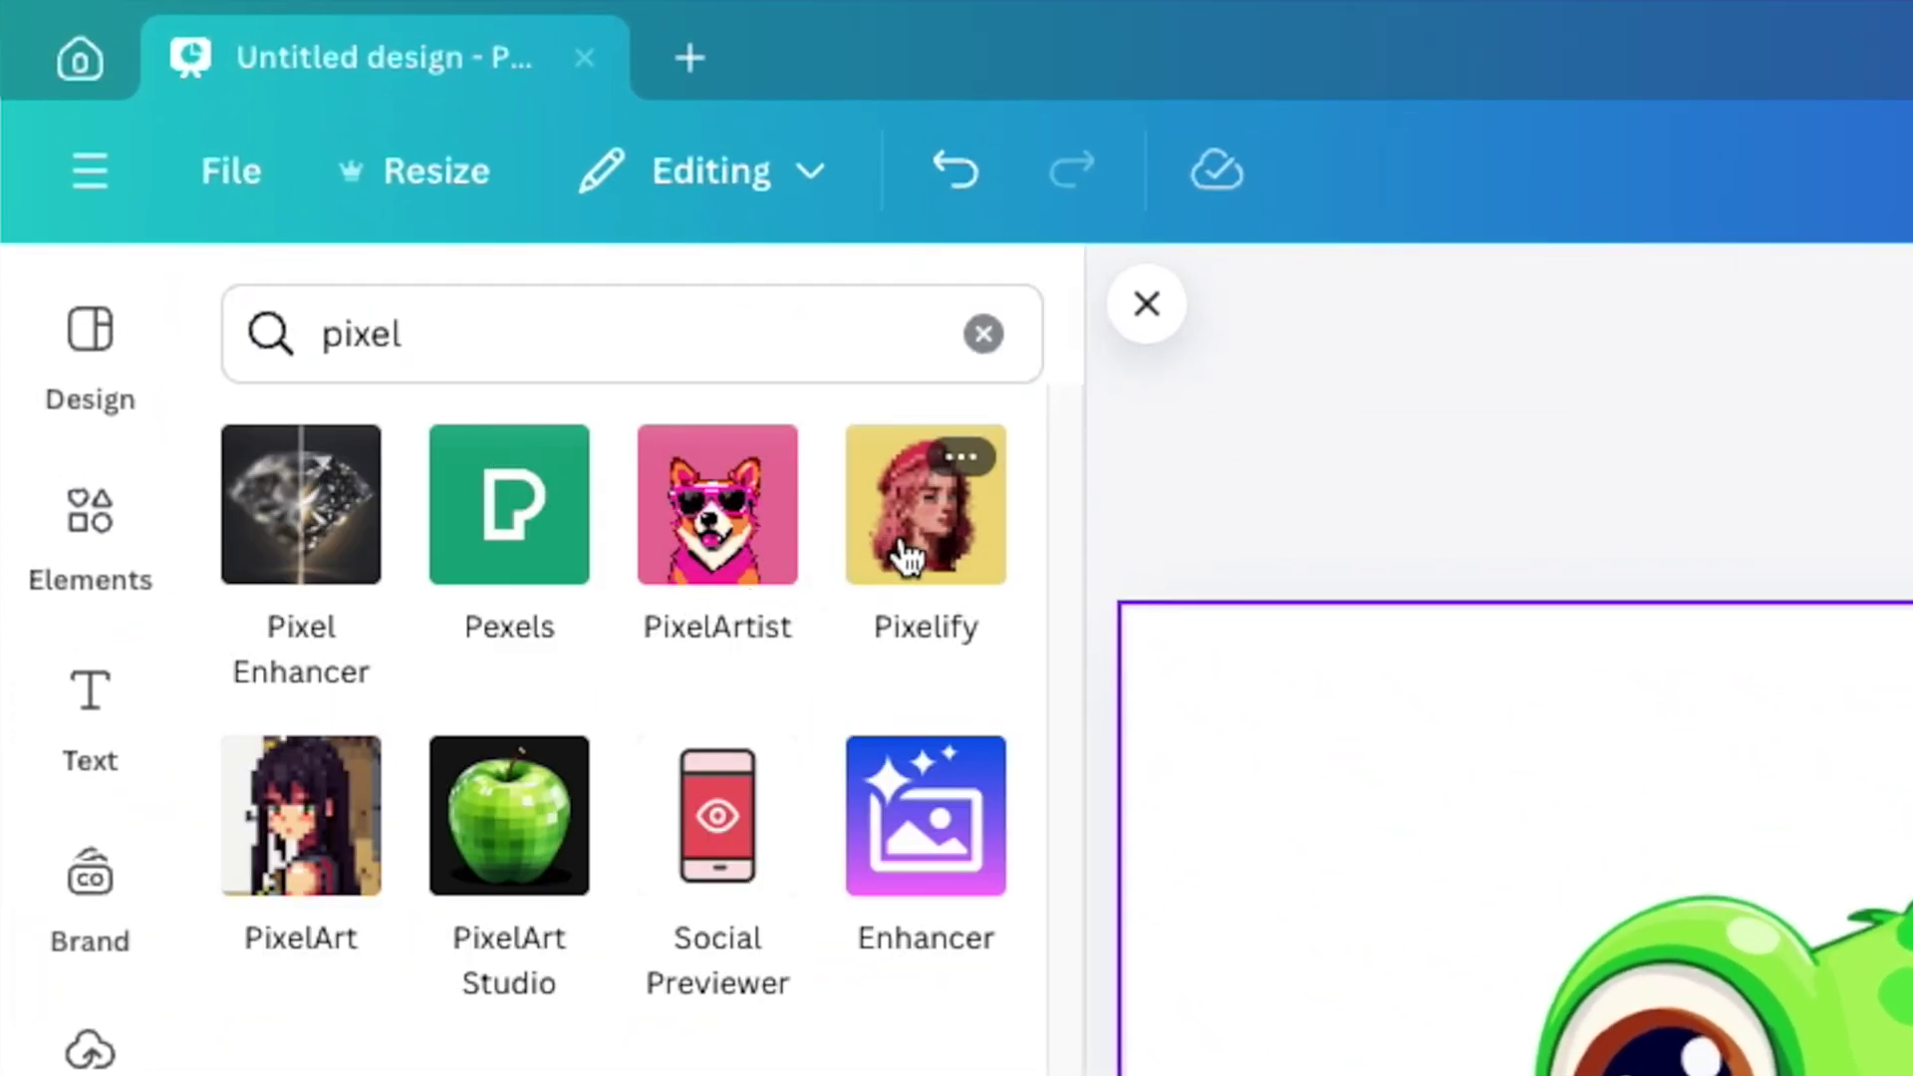
click(907, 555)
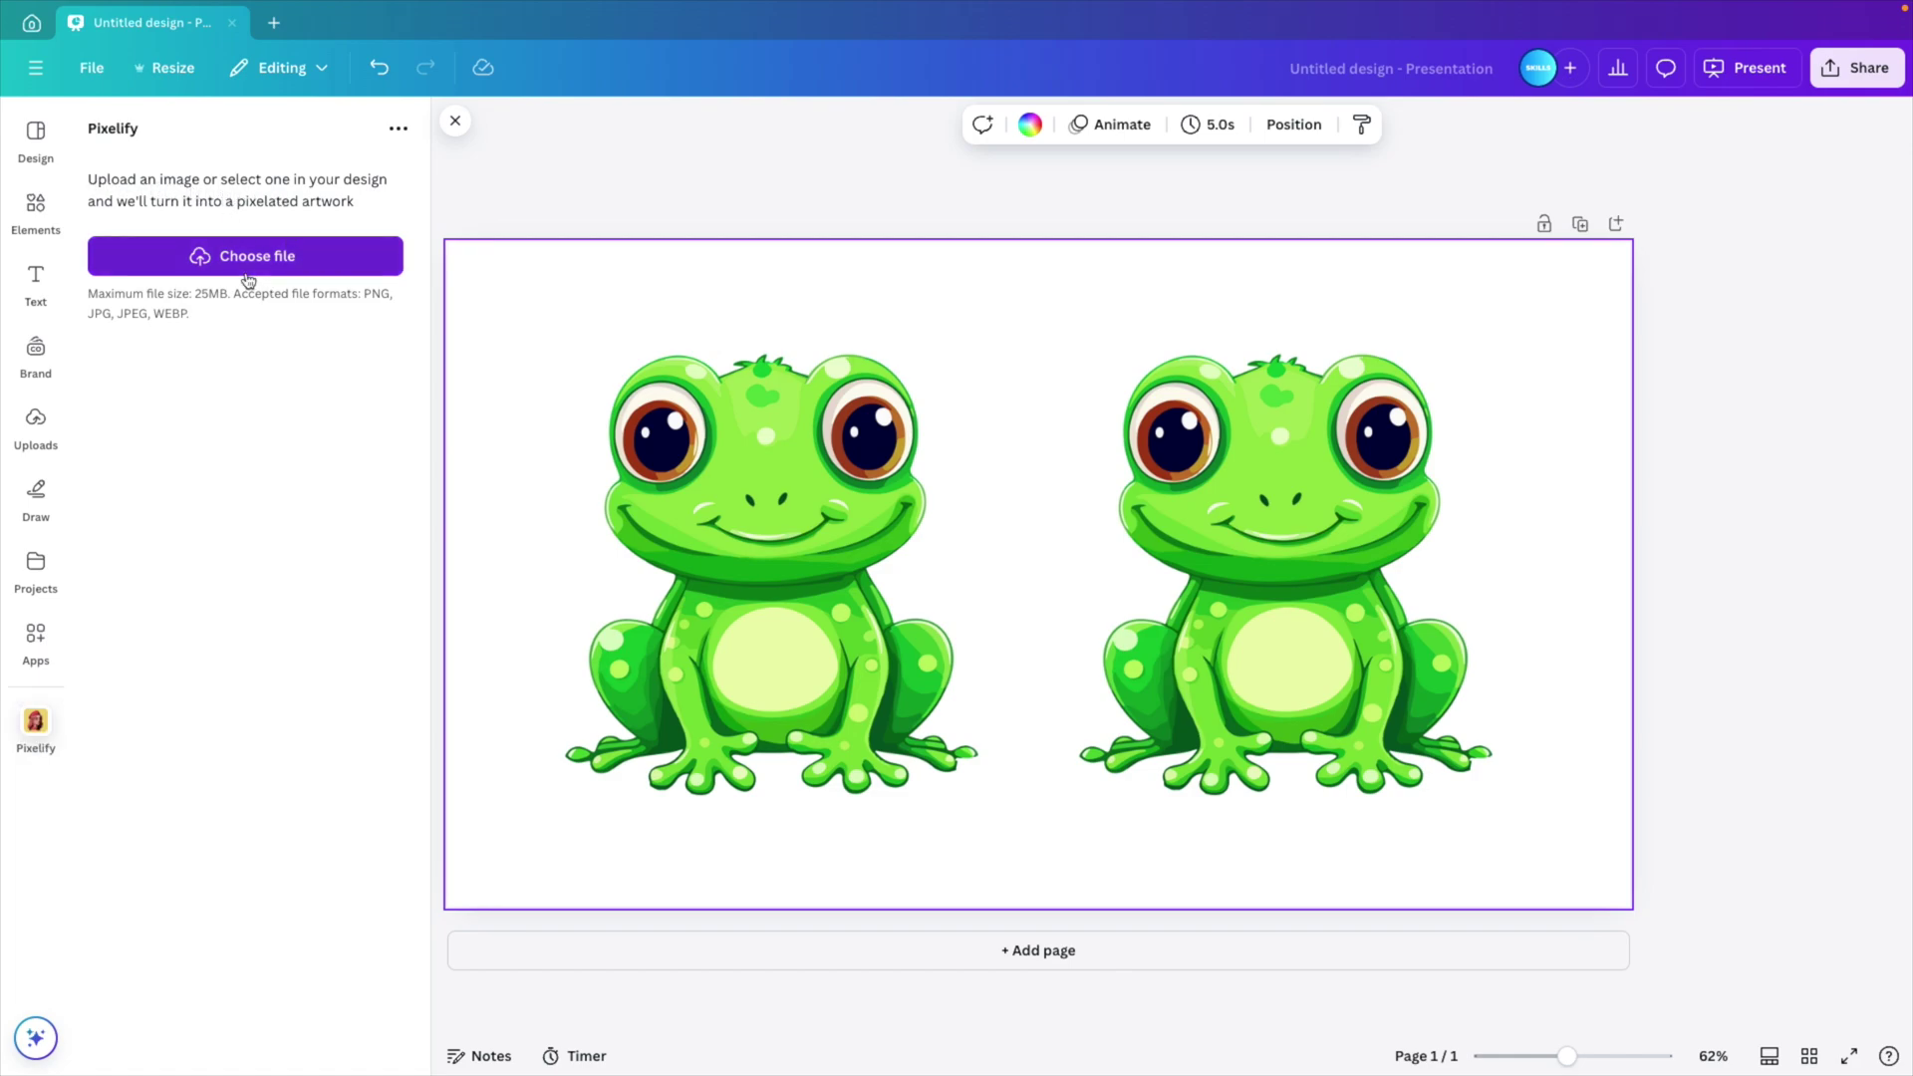
Pixelate the right-hand frog in Pixelify with pixel scale 6
click(1180, 512)
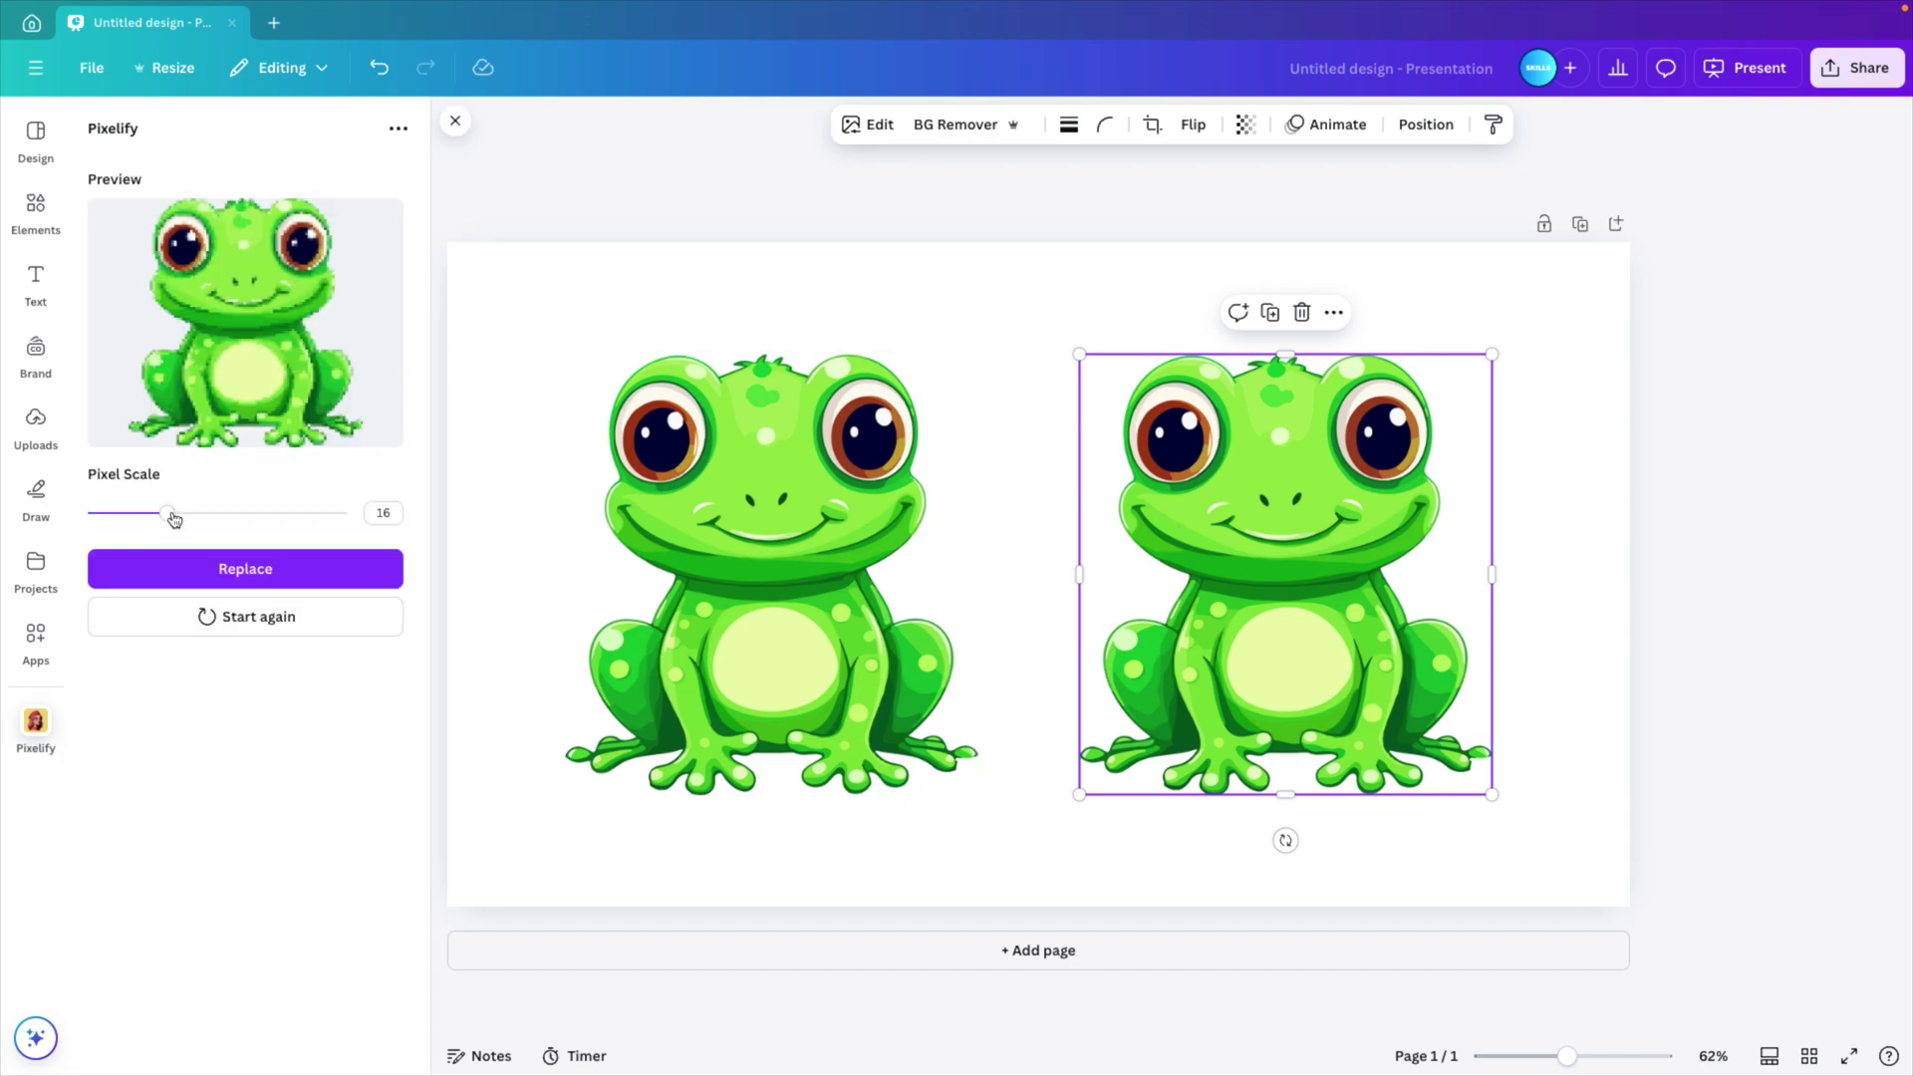
mouse_move(175, 518)
mouse_down()
mouse_move(90, 517)
mouse_move(347, 518)
mouse_move(115, 523)
mouse_up()
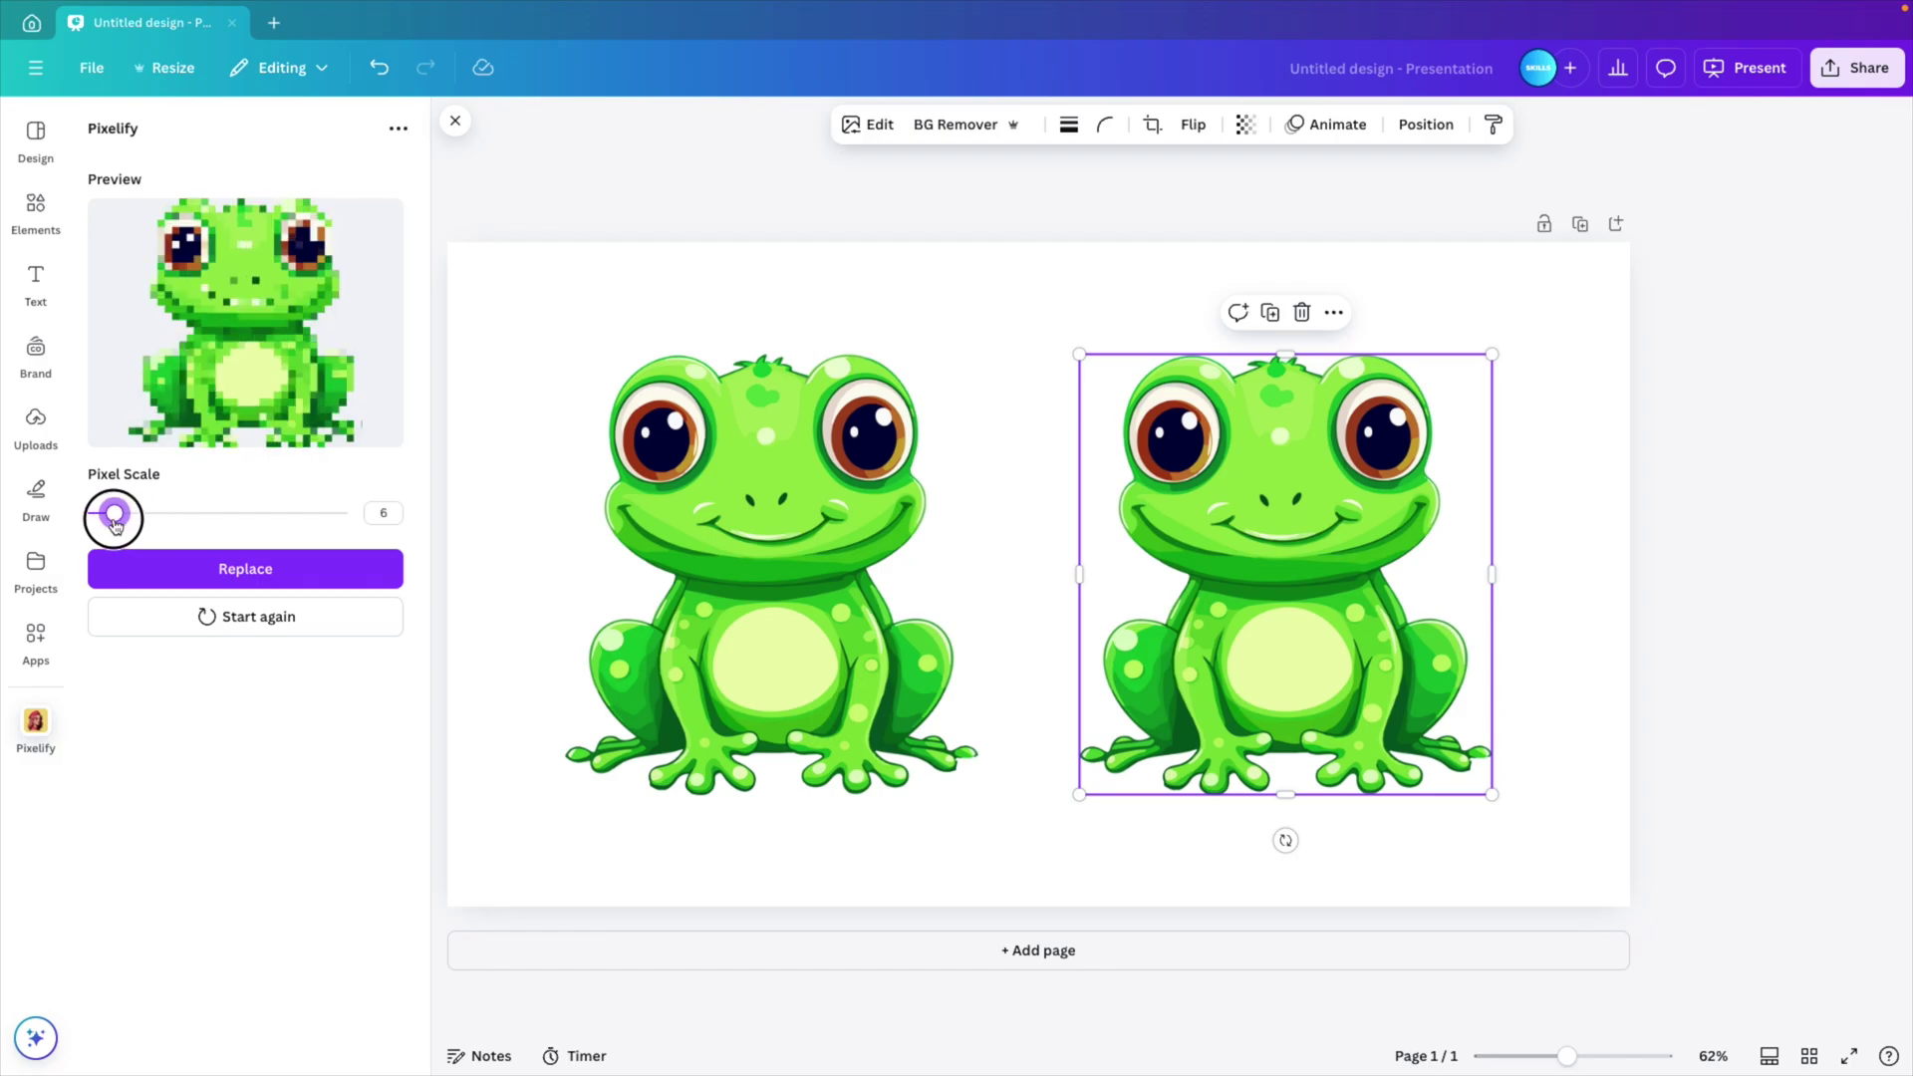